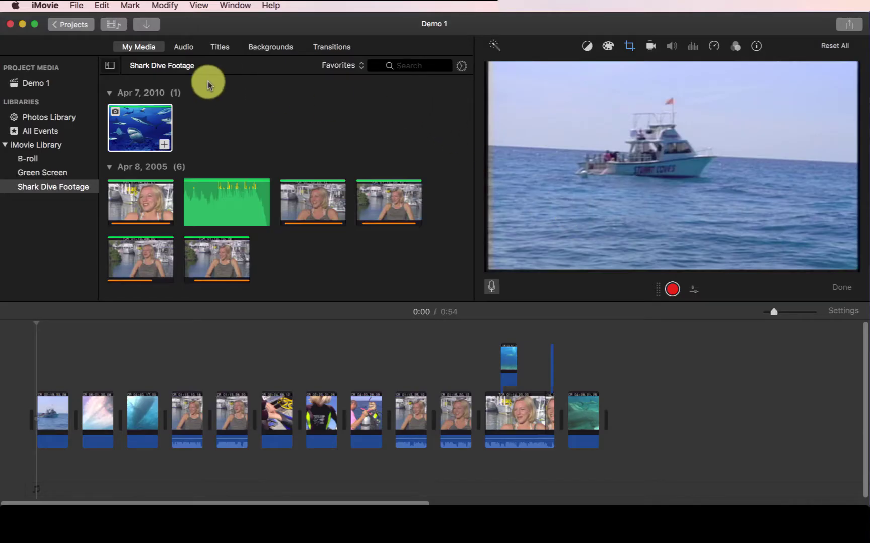
# Add the Expand title over the opening boat clip at the start of the timeline
pyautogui.click(220, 48)
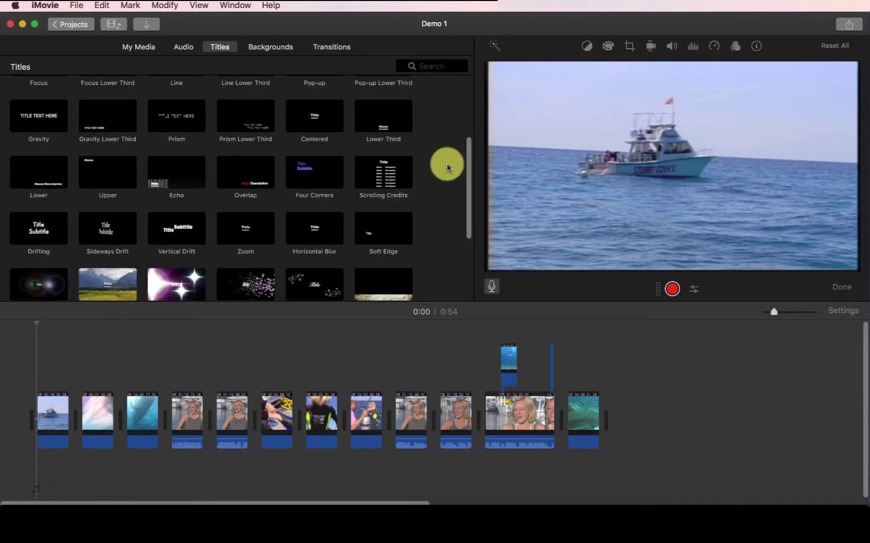
pyautogui.scroll(5, 447, 167)
pyautogui.scroll(-10, 446, 166)
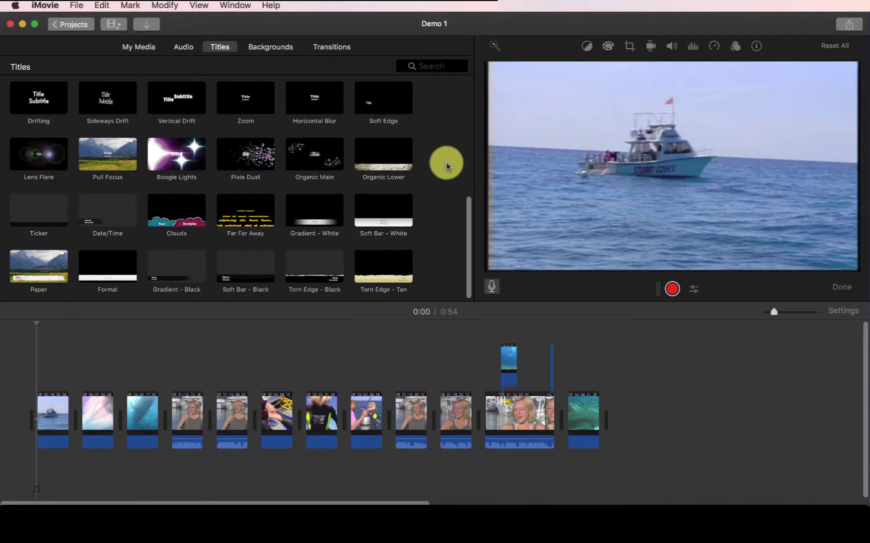
pyautogui.scroll(10, 446, 162)
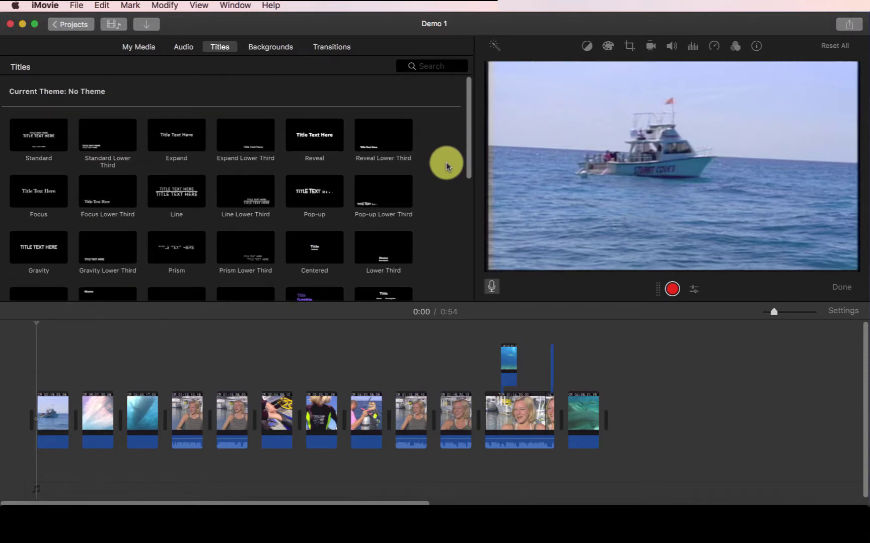
pyautogui.click(29, 133)
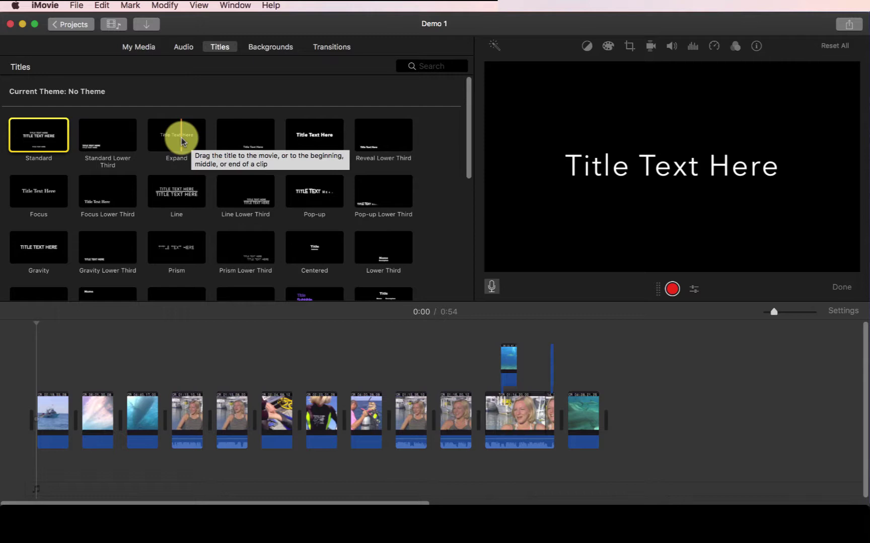
pyautogui.moveTo(182, 142); pyautogui.dragTo(35, 361)
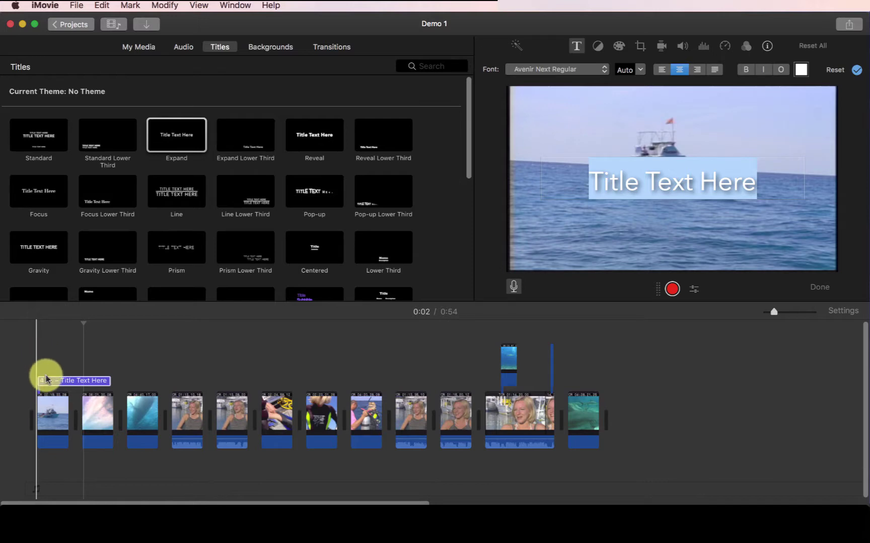
pyautogui.click(40, 330)
pyautogui.click(39, 329)
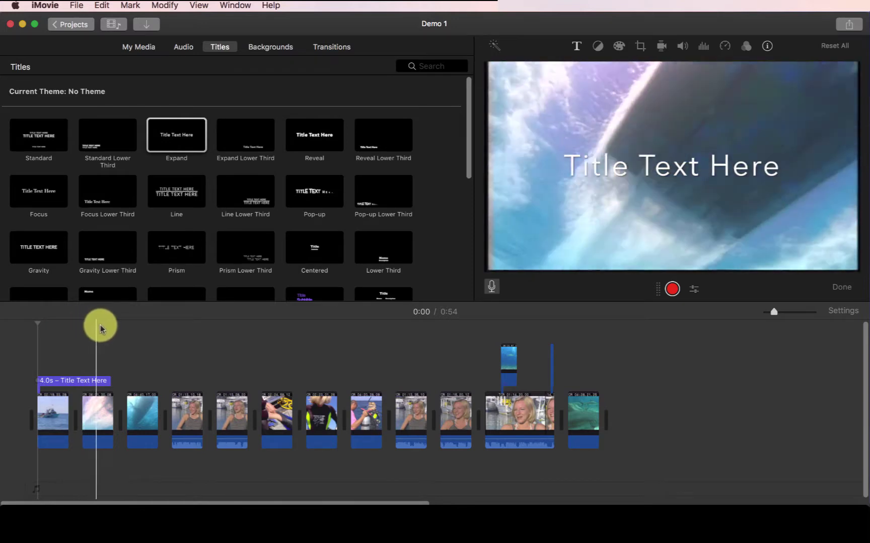
# Shorten the title to 1.8 s and place it as a standalone clip before the boat clip
pyautogui.moveTo(107, 381); pyautogui.dragTo(72, 383)
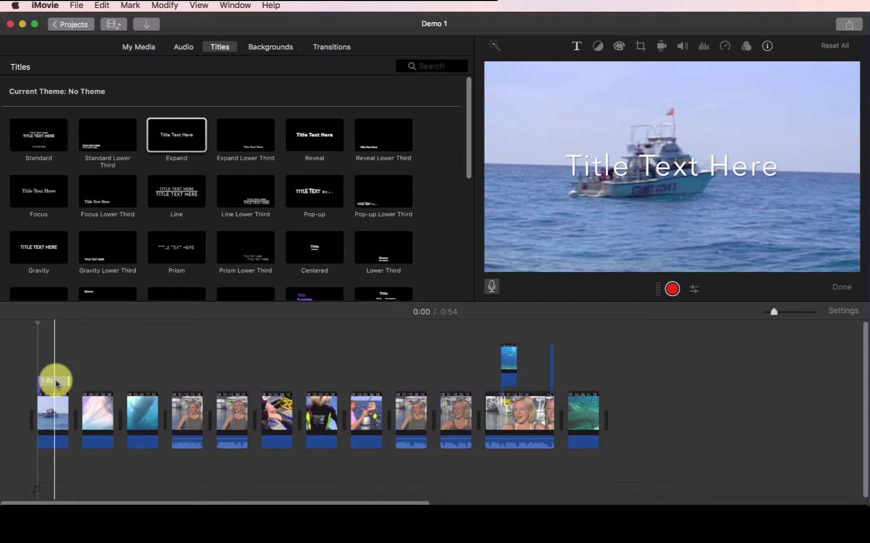
pyautogui.moveTo(57, 384); pyautogui.dragTo(64, 420)
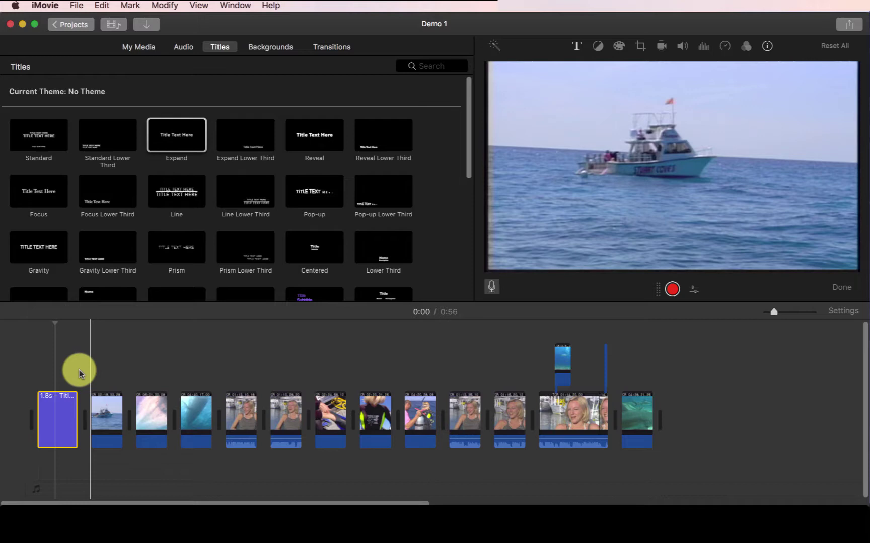
# Insert the Underwater background between the standalone title and the boat clip
pyautogui.click(282, 47)
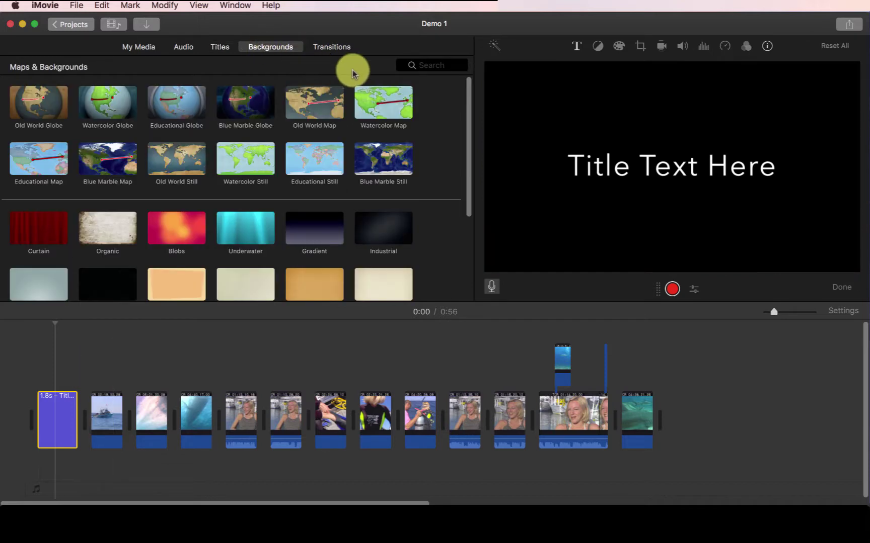
pyautogui.scroll(-5, 426, 167)
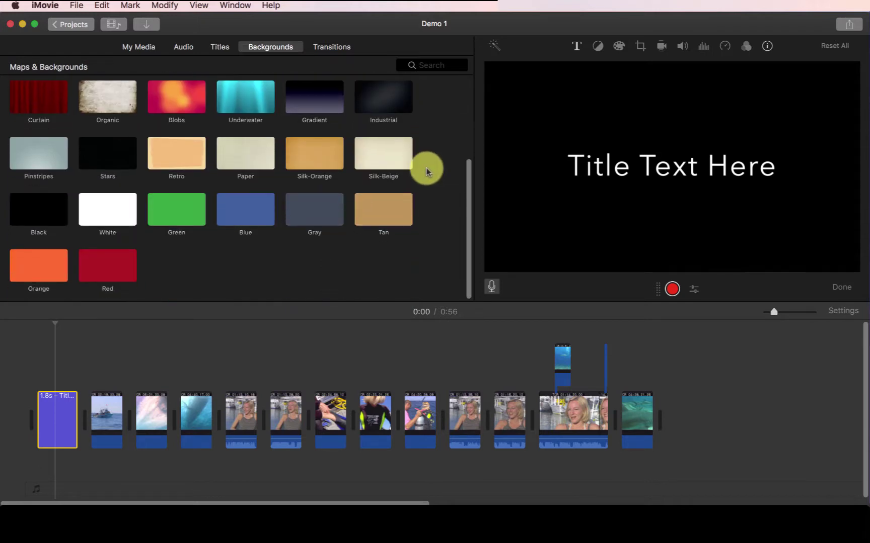
pyautogui.scroll(1, 285, 146)
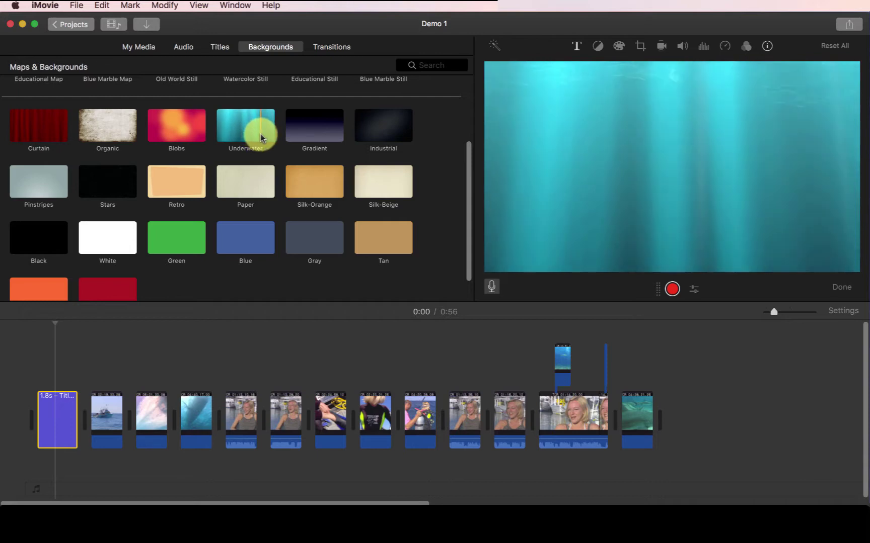
pyautogui.moveTo(249, 132); pyautogui.dragTo(89, 409)
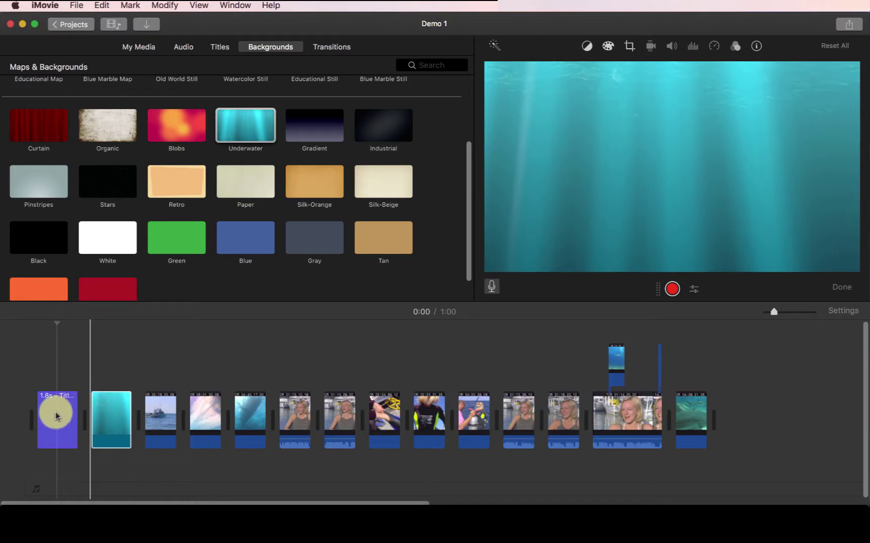
# Attach the title above the Underwater background clip and extend its duration to 4.0 s
pyautogui.moveTo(59, 395)
pyautogui.mouseDown()
pyautogui.moveTo(79, 396)
pyautogui.moveTo(103, 366)
pyautogui.moveTo(63, 385)
pyautogui.mouseUp()
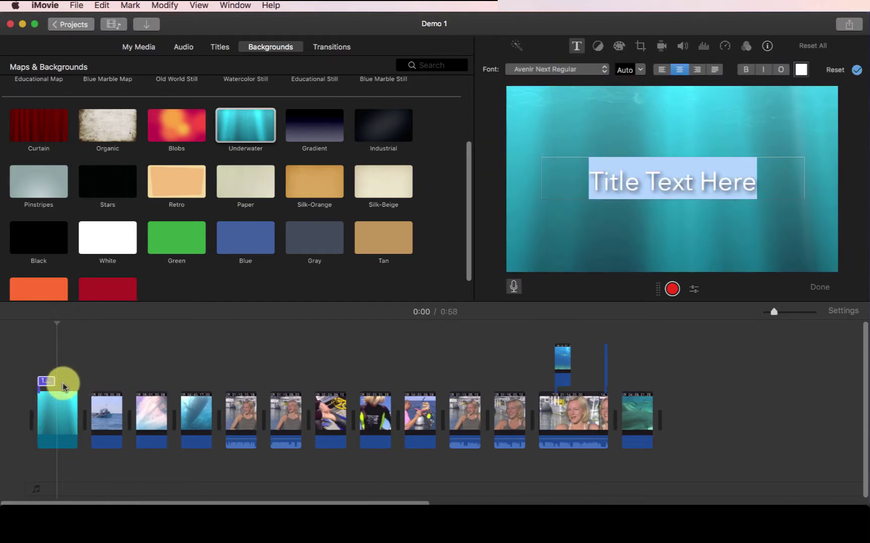
pyautogui.click(54, 384)
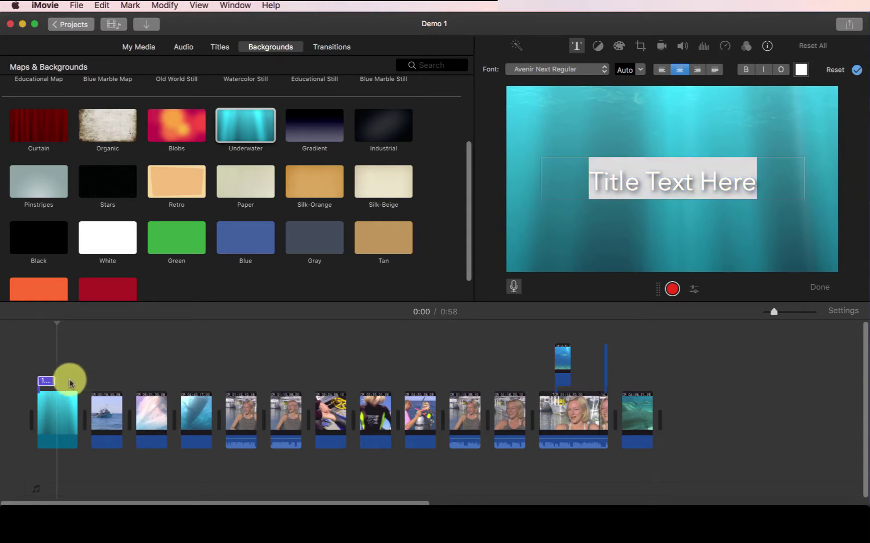
pyautogui.moveTo(54, 381); pyautogui.dragTo(78, 378)
pyautogui.click(36, 327)
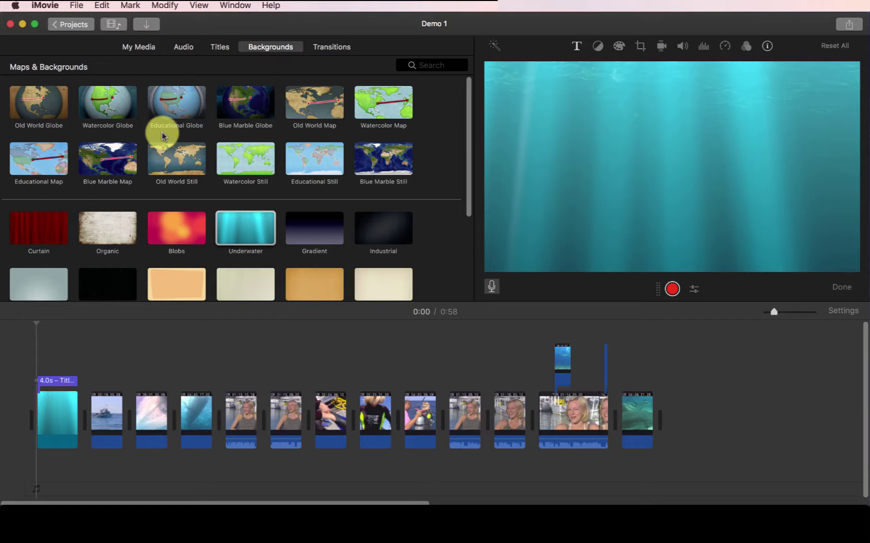
# Insert the Watercolor Globe map between the Underwater background and the boat clip
pyautogui.moveTo(116, 106); pyautogui.dragTo(88, 422)
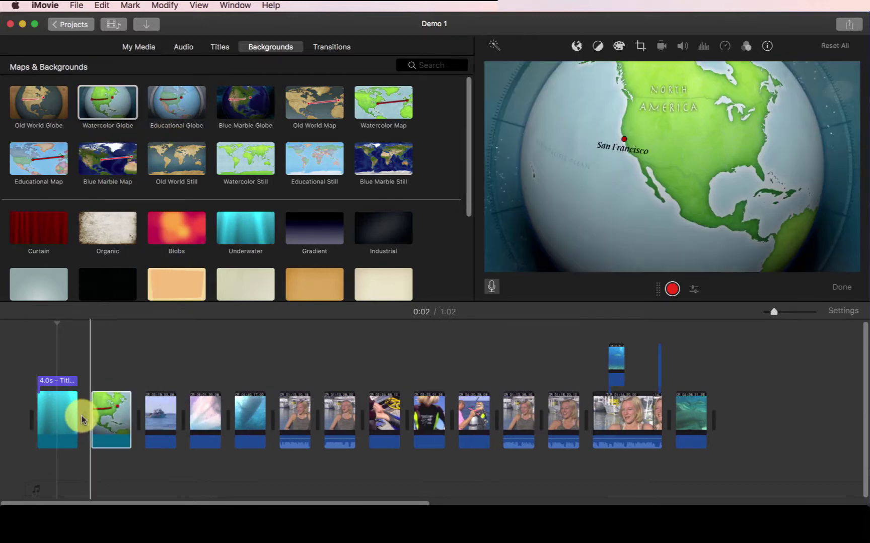
pyautogui.click(107, 325)
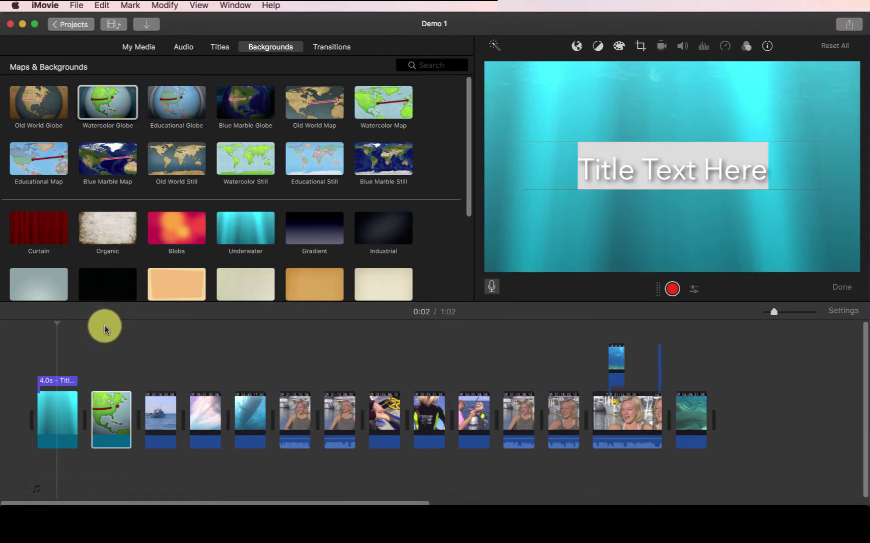
# Set the globe map's route start location to Charlottesville, United States
pyautogui.click(113, 408)
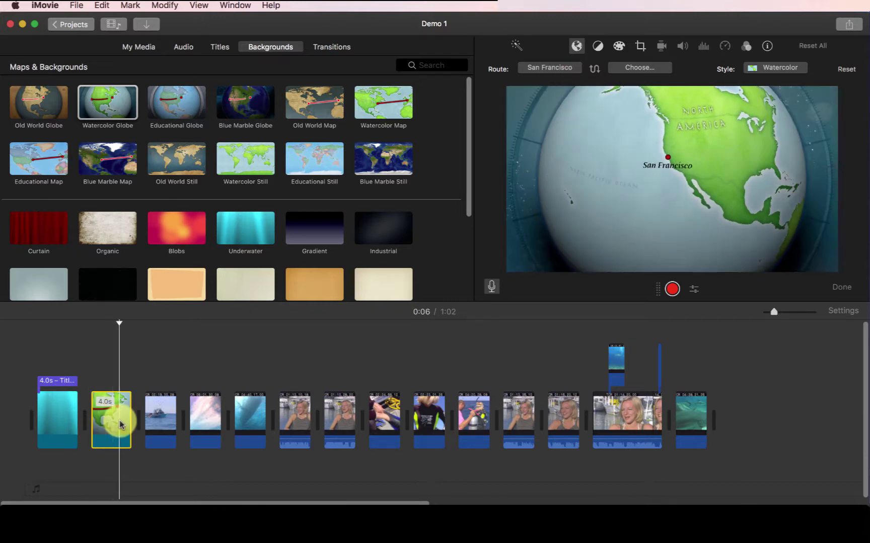
pyautogui.click(549, 74)
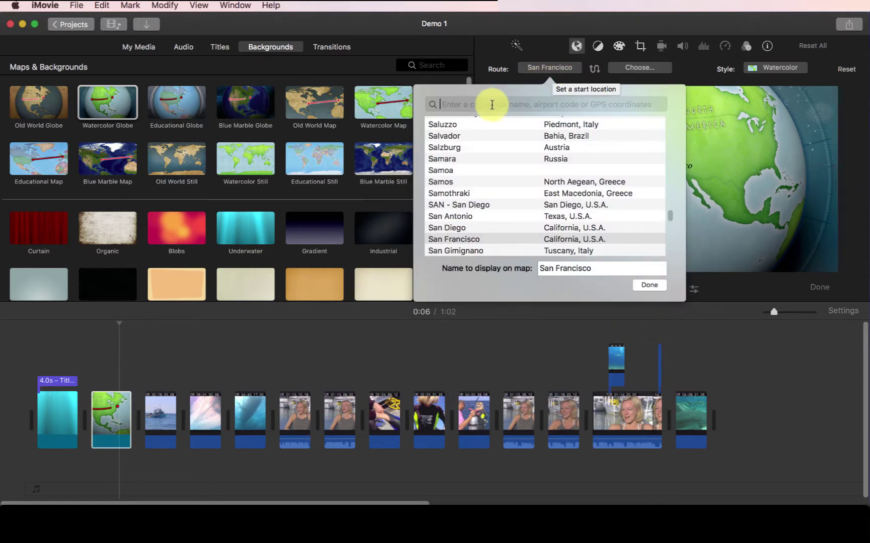
pyautogui.write('charlot')
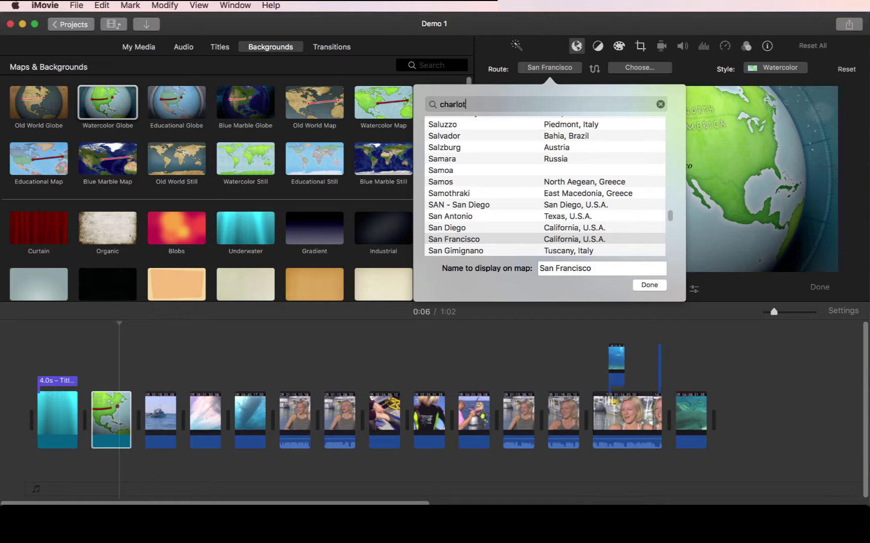
pyautogui.write('tesville')
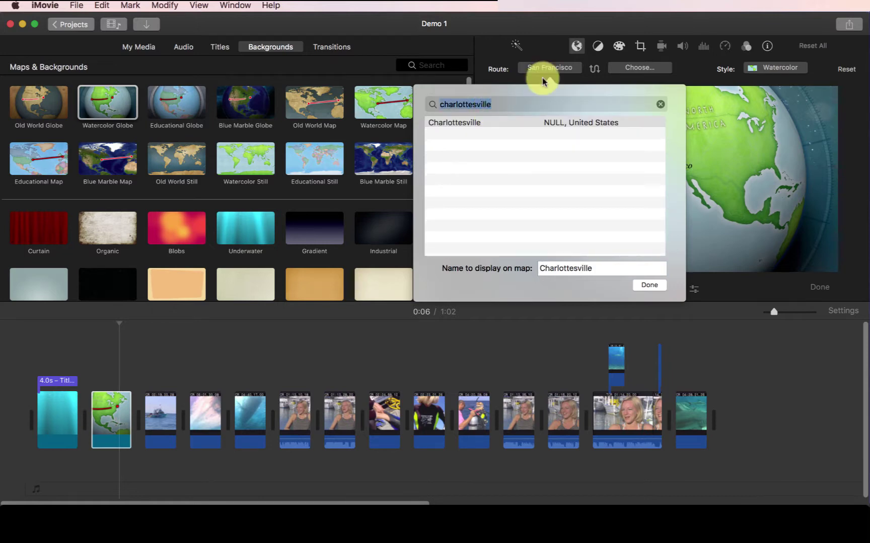
pyautogui.click(583, 122)
pyautogui.click(648, 285)
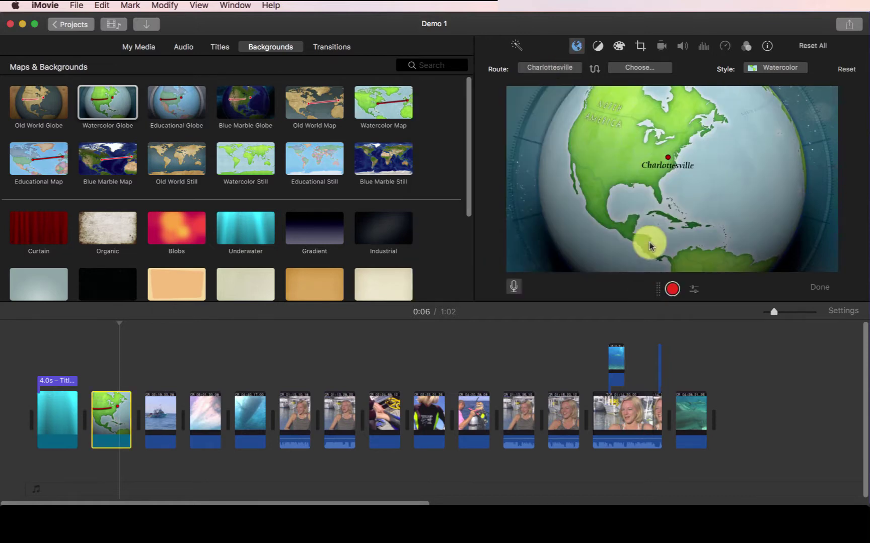
# Set the globe map's route end location to San Francisco, California, U.S.A
pyautogui.click(635, 71)
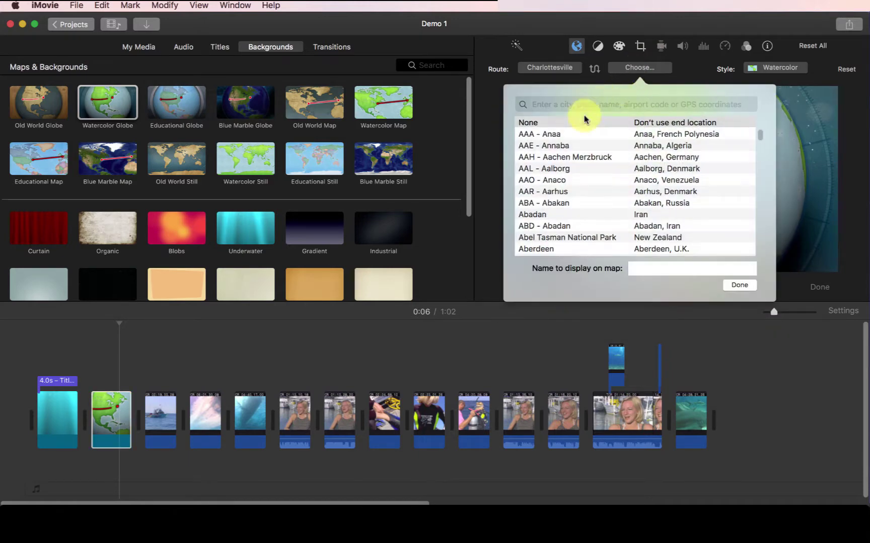
pyautogui.write('san fran')
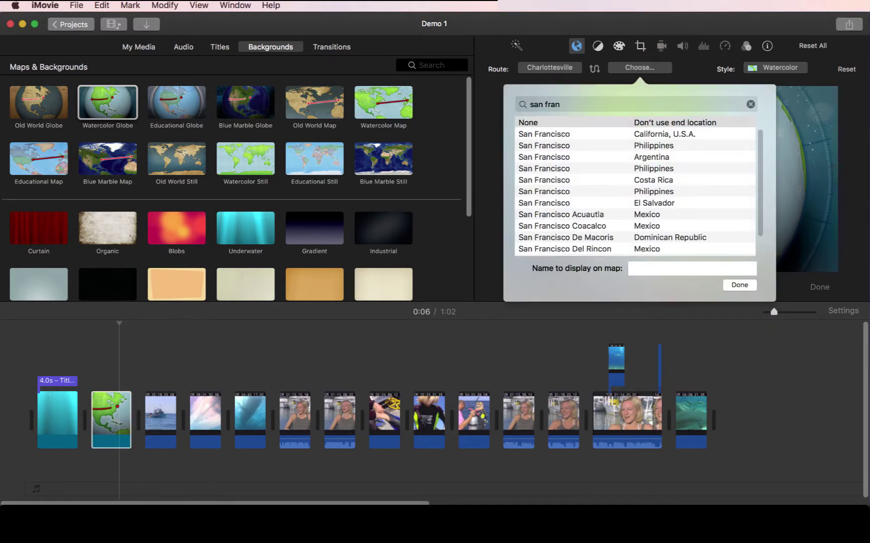
pyautogui.doubleClick(579, 133)
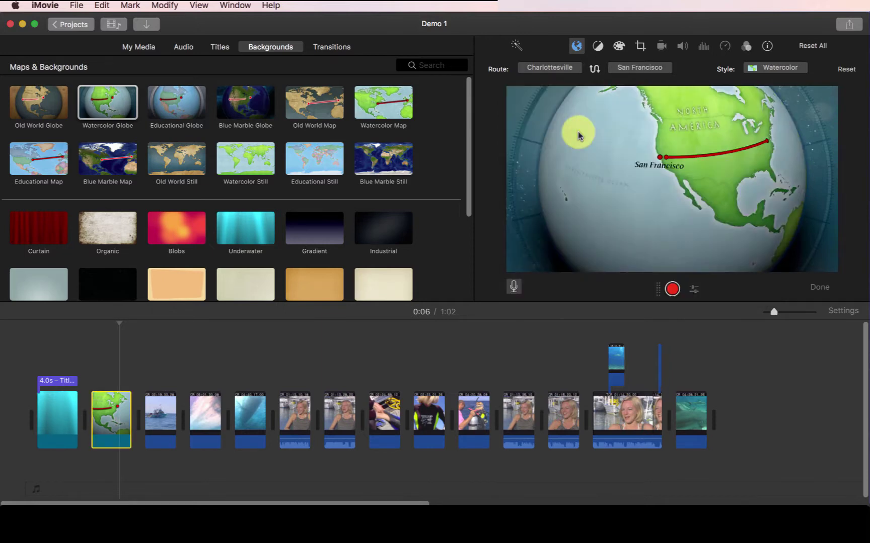
# Play back the globe map's animated route and view the available map styles
pyautogui.click(88, 353)
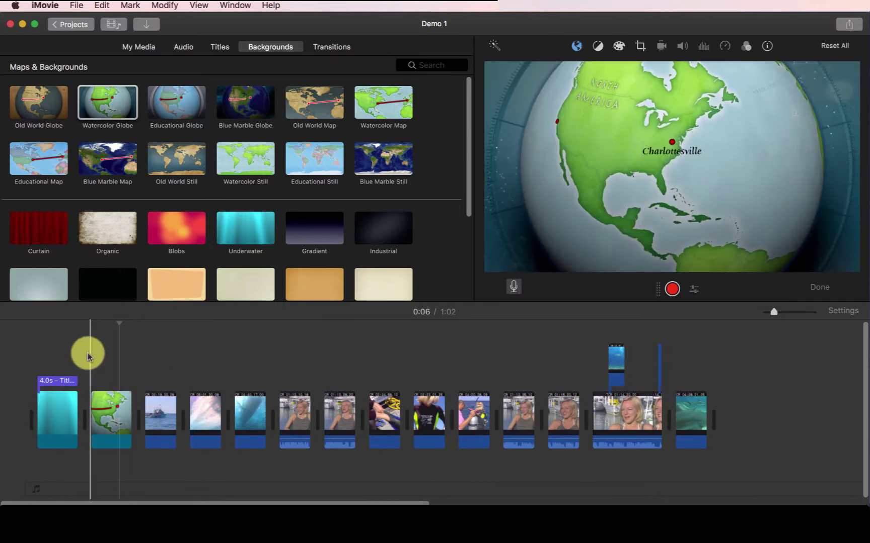
pyautogui.press('space')
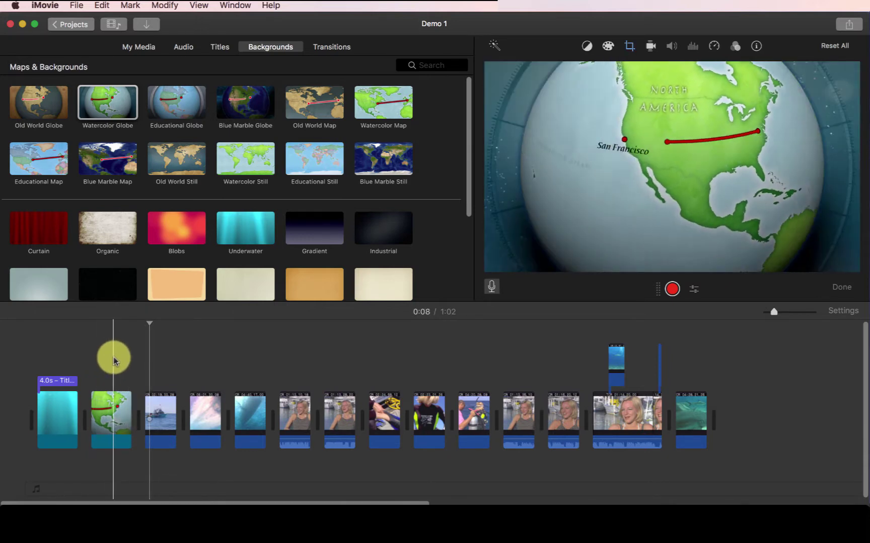
pyautogui.click(113, 415)
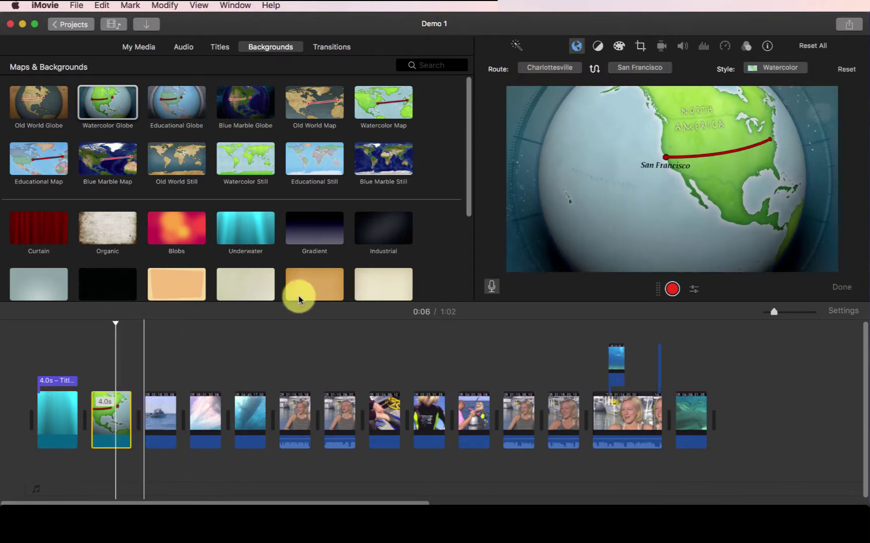
pyautogui.click(761, 69)
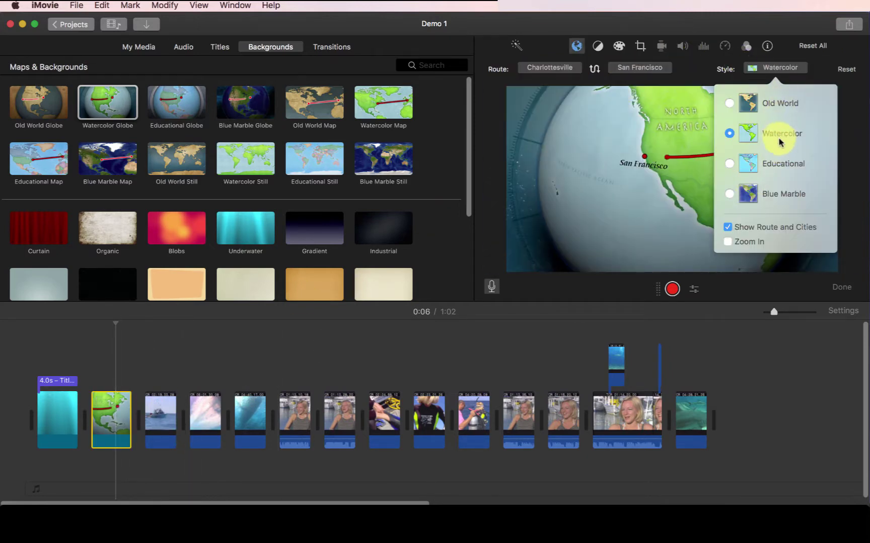
pyautogui.click(782, 70)
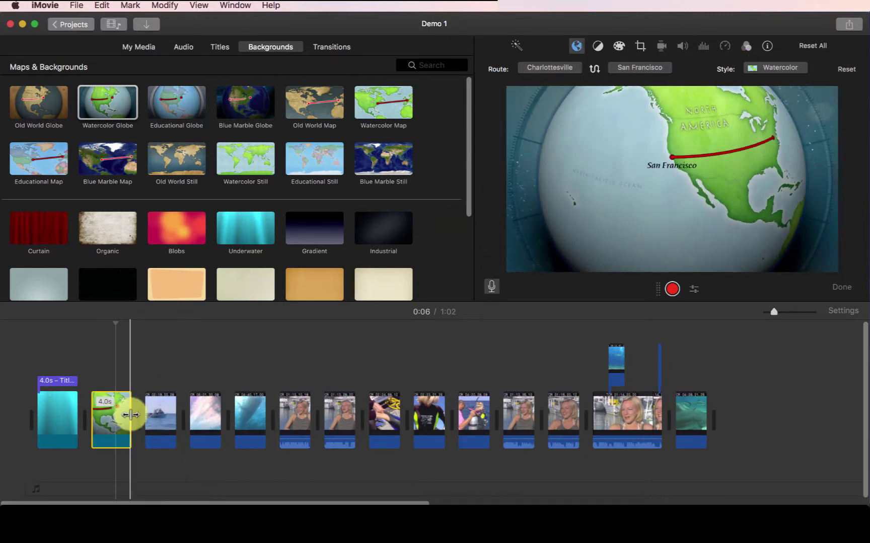
# Delete the Watercolor Globe map clip from the timeline
pyautogui.click(109, 433)
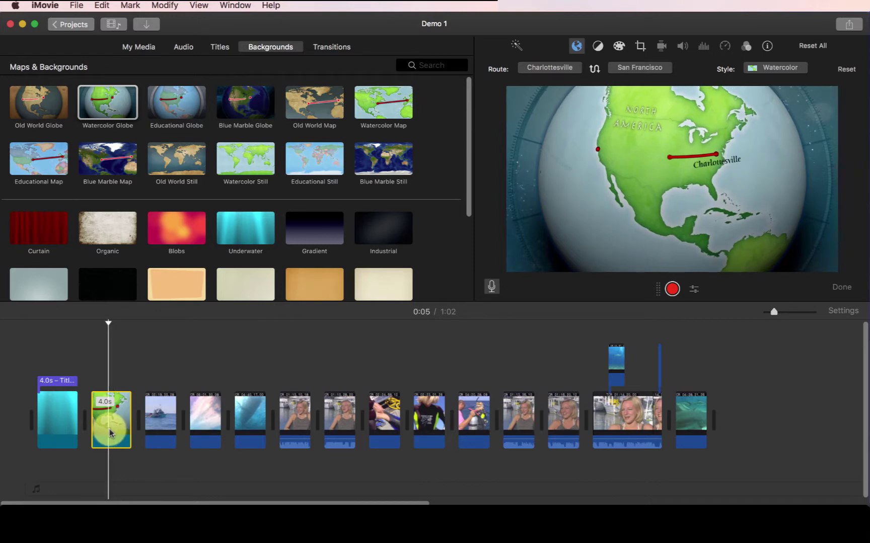
pyautogui.press('Delete')
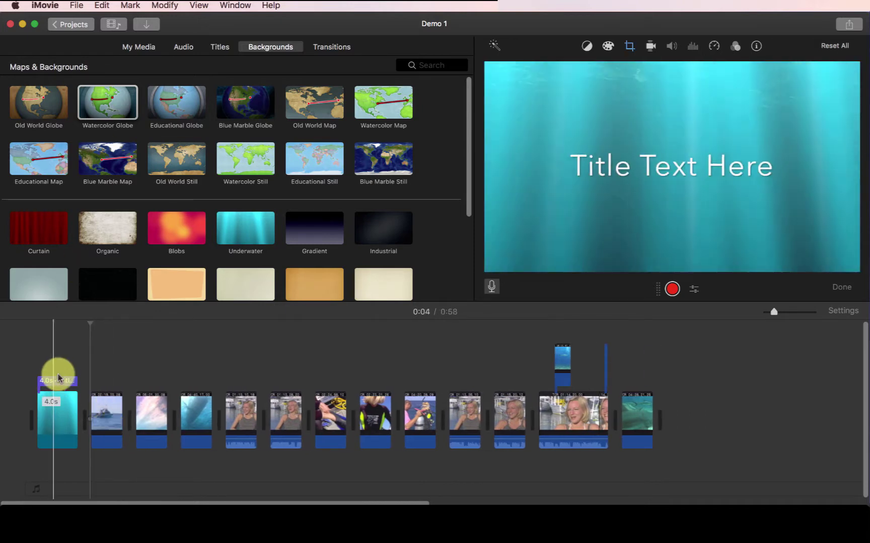
# Replace the placeholder text of the opening title over the Underwater background with "Shark Dive"
pyautogui.click(58, 381)
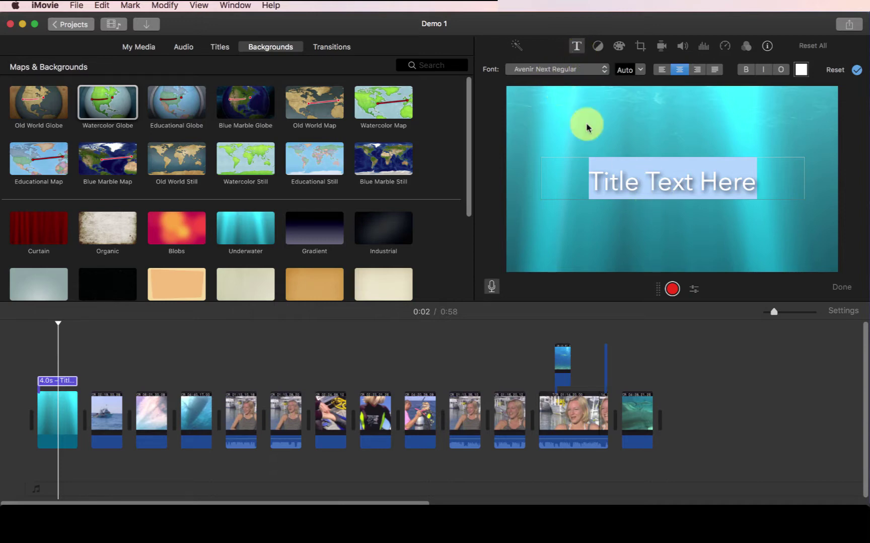
pyautogui.tripleClick(637, 189)
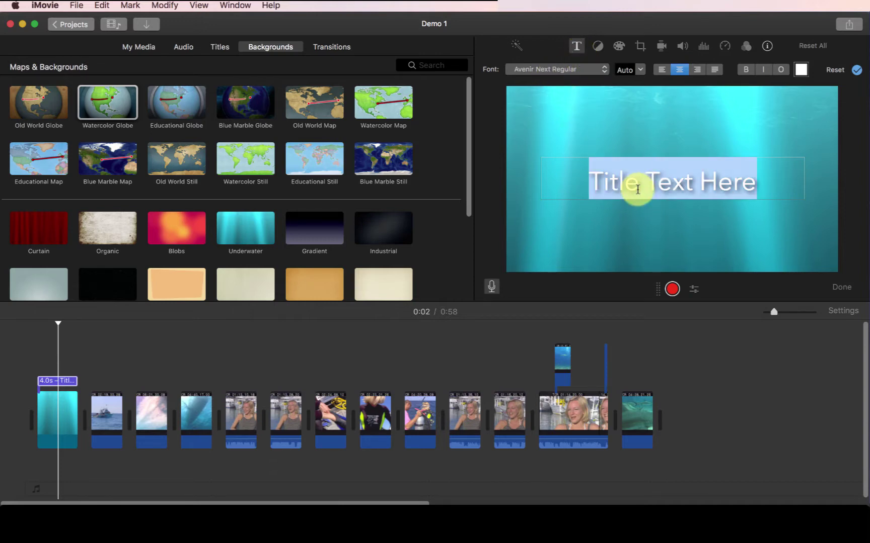
pyautogui.write('Shark')
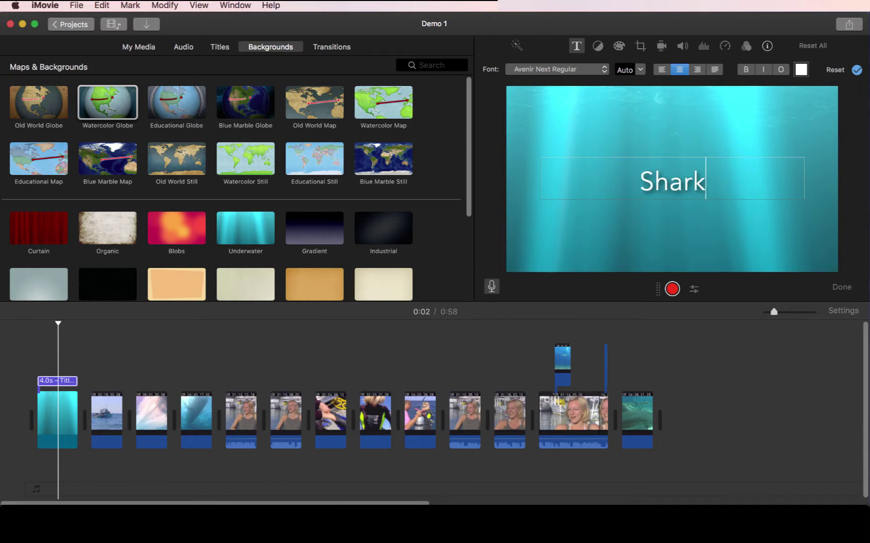
pyautogui.write(' Dive')
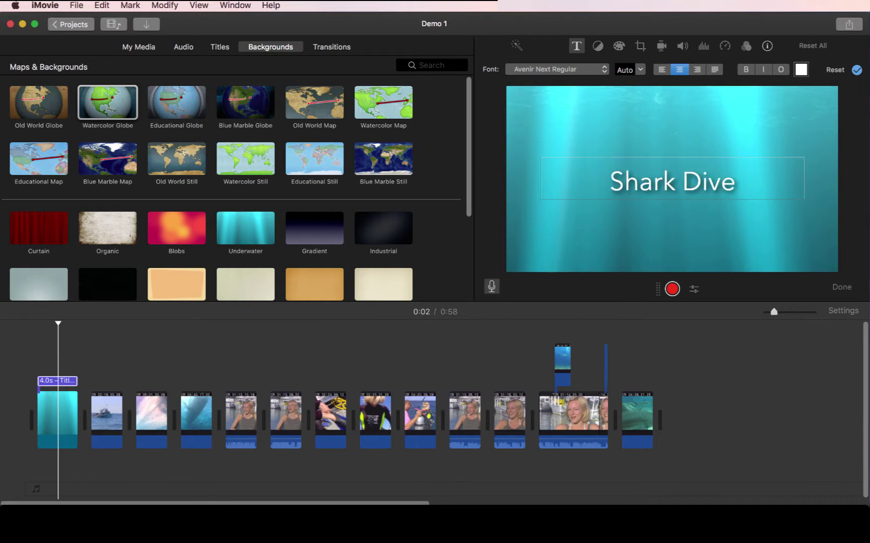
pyautogui.click(683, 111)
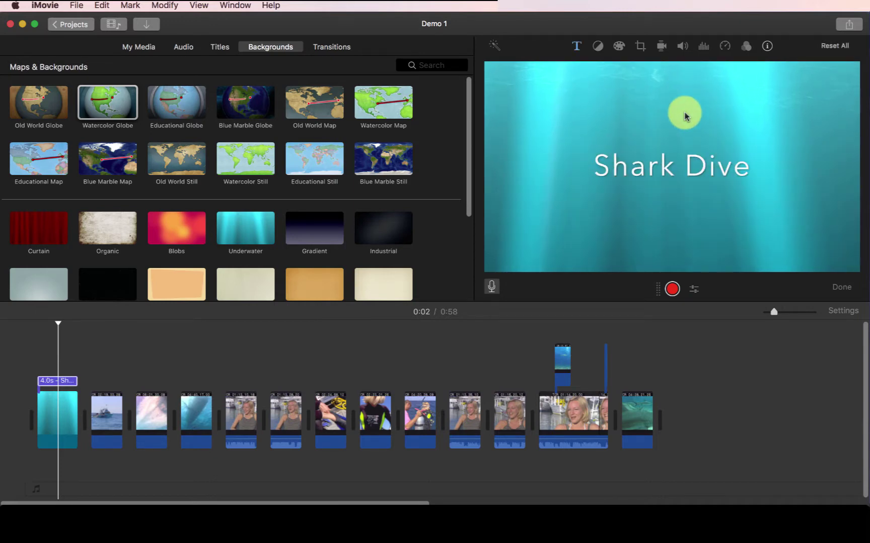
# Set the Shark Dive title's font to Helvetica Neue and its size to 146
pyautogui.click(672, 169)
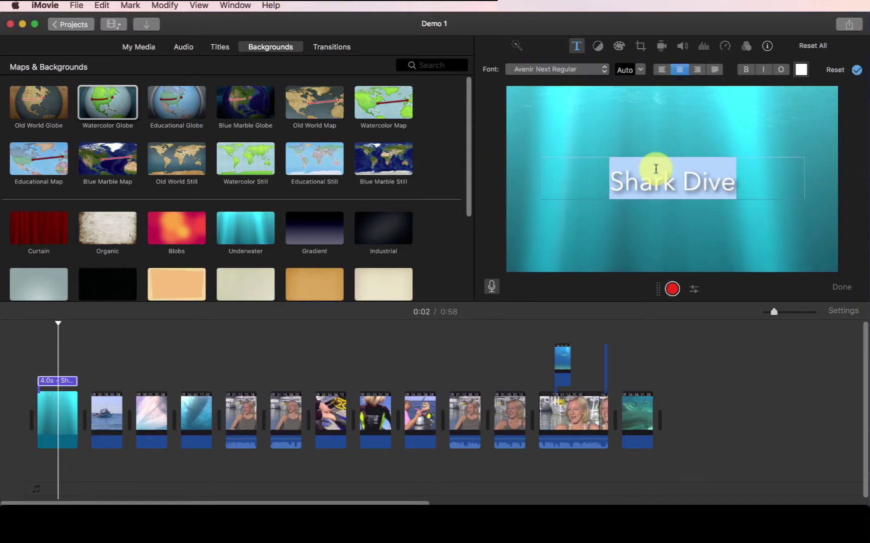
pyautogui.click(524, 73)
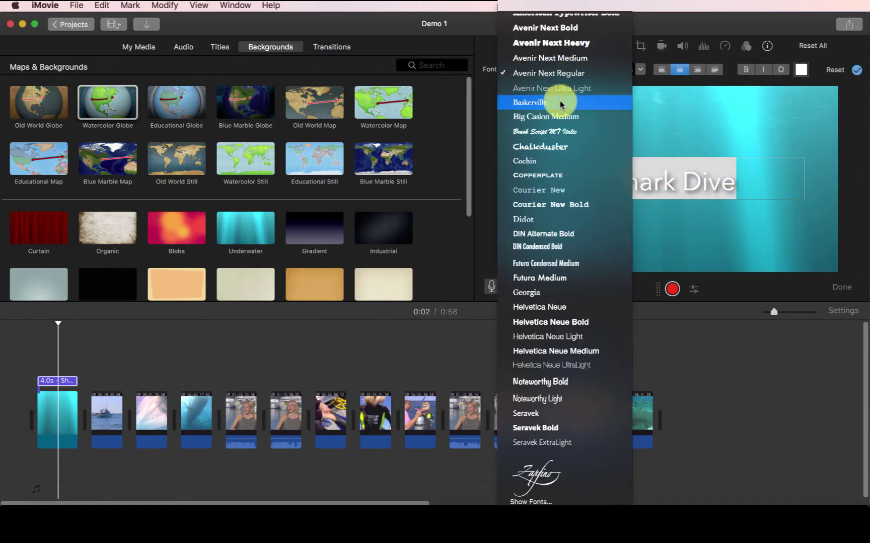
pyautogui.click(550, 307)
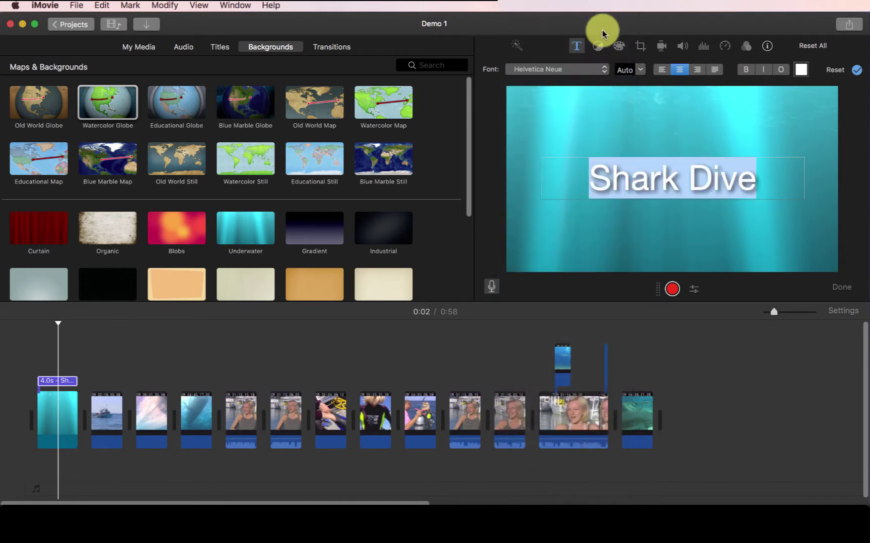
pyautogui.click(639, 69)
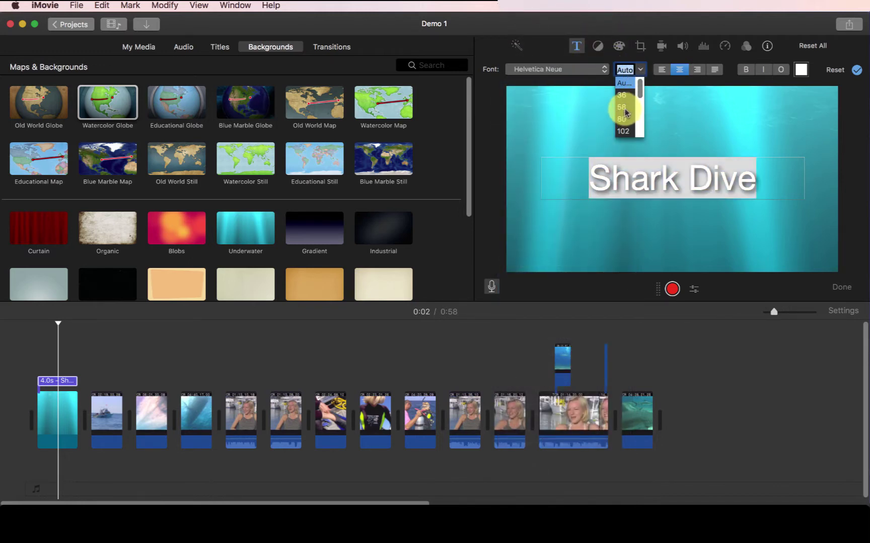
pyautogui.click(624, 109)
pyautogui.click(640, 69)
pyautogui.click(625, 132)
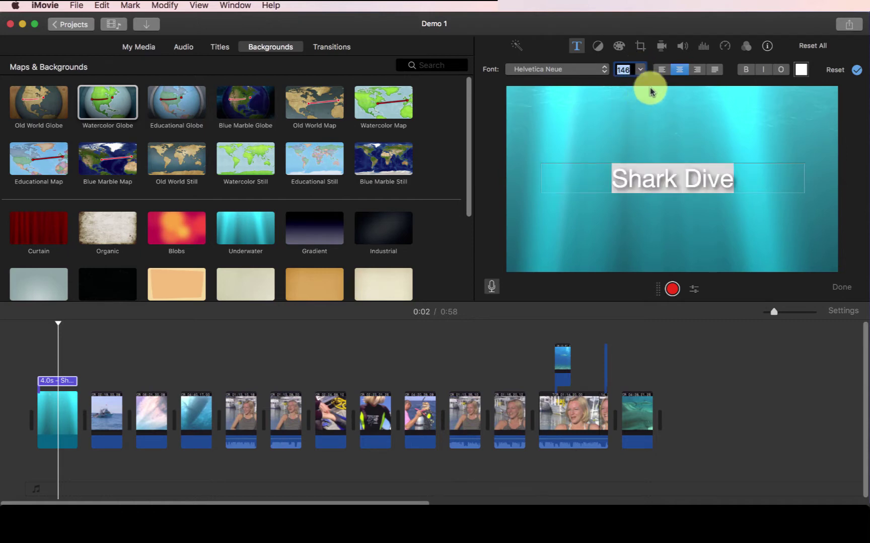
# Try left alignment on the Shark Dive title, restore centred alignment, and outline the text, keeping its white colour
pyautogui.click(662, 72)
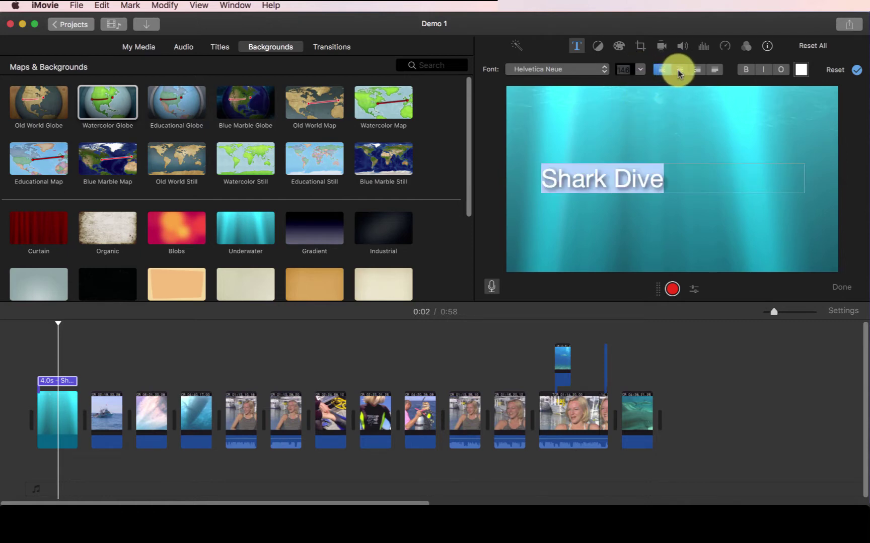
pyautogui.click(679, 71)
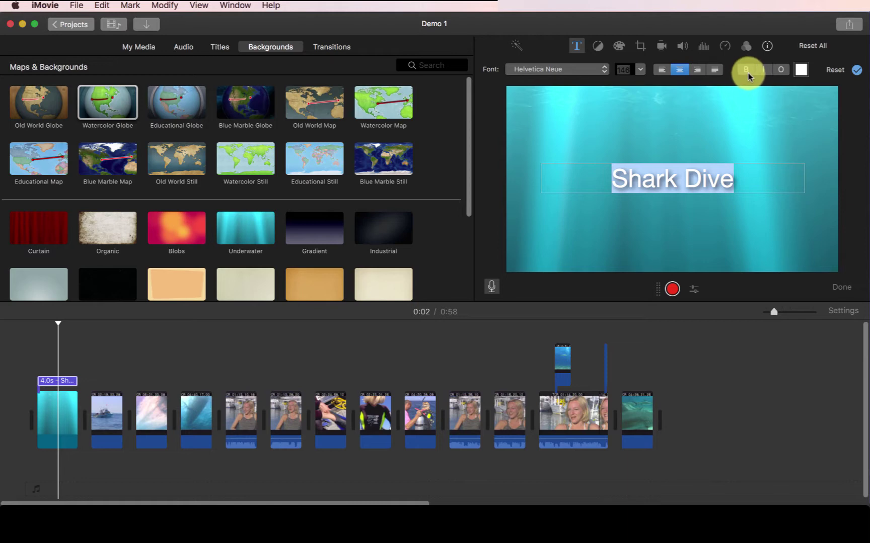
pyautogui.click(781, 70)
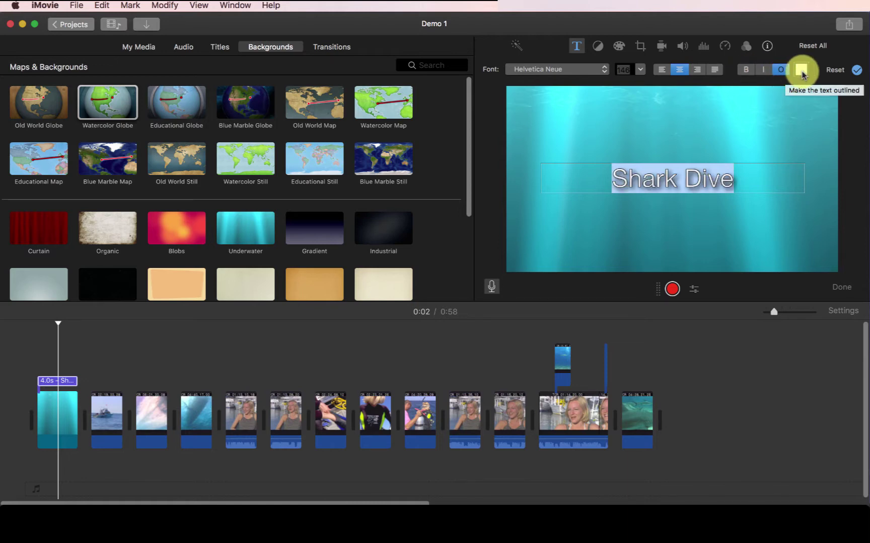
pyautogui.click(802, 72)
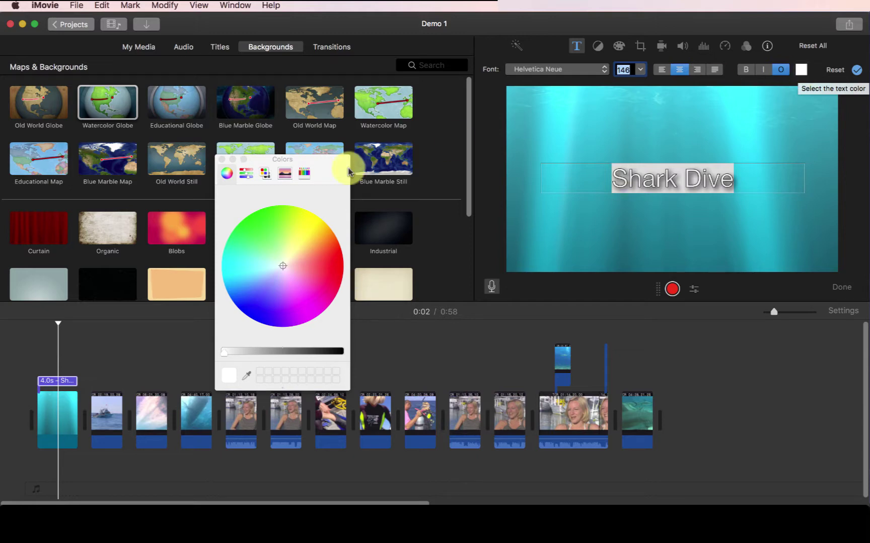
pyautogui.click(222, 159)
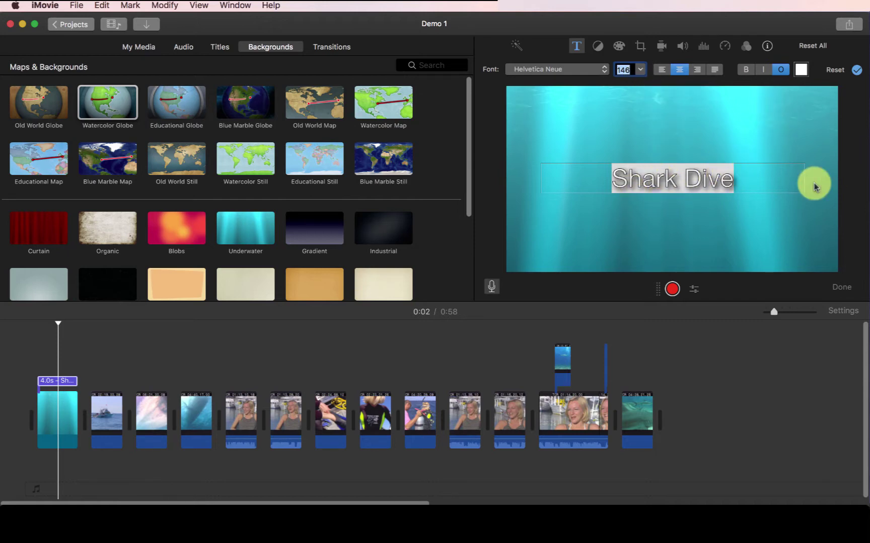
pyautogui.press('Return')
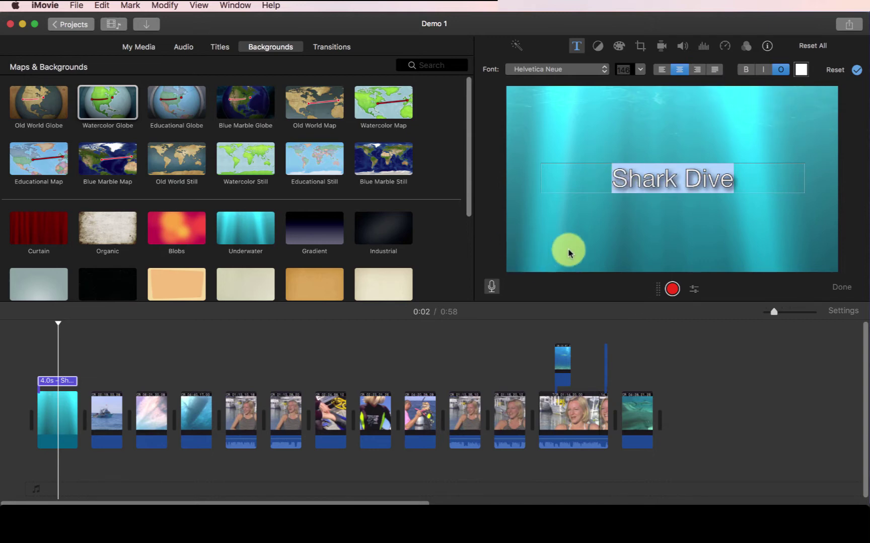
# Browse the title styles and add the Scrolling Credits title above the final shark clip in the timeline
pyautogui.click(219, 47)
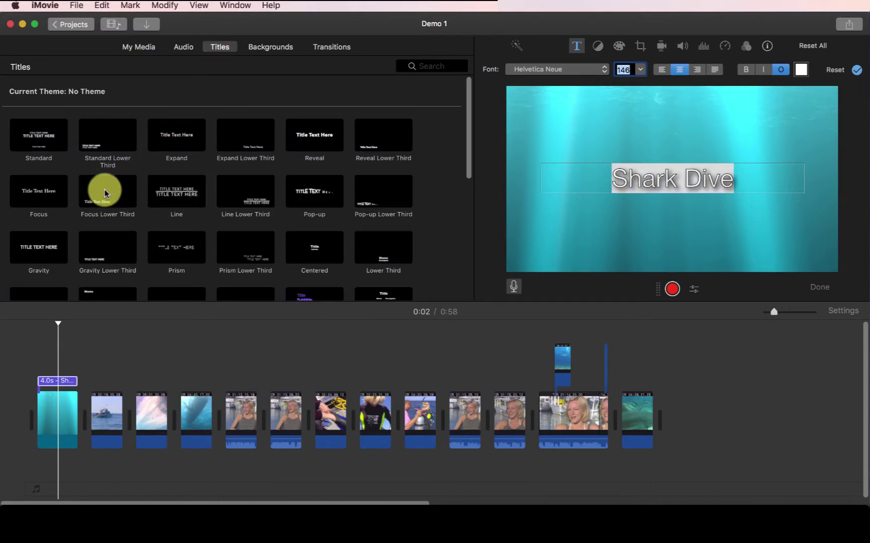
pyautogui.click(125, 191)
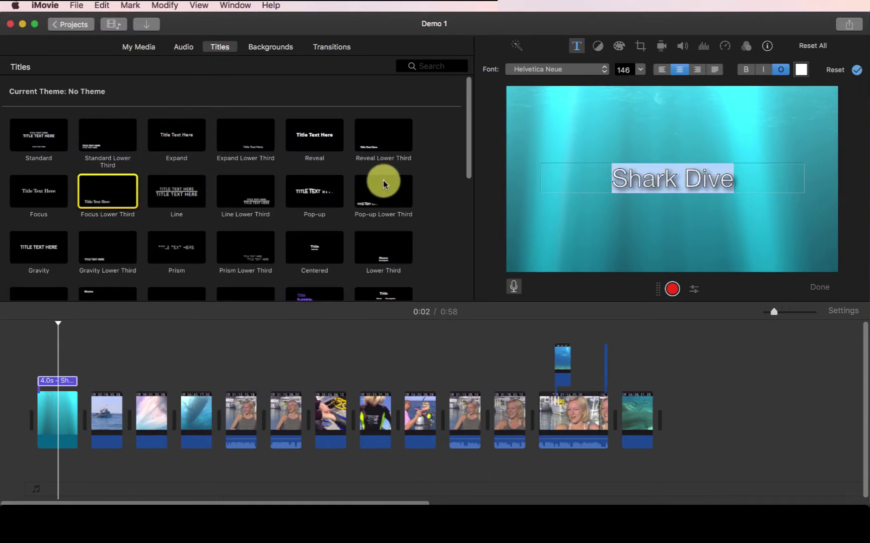
pyautogui.scroll(-3, 382, 181)
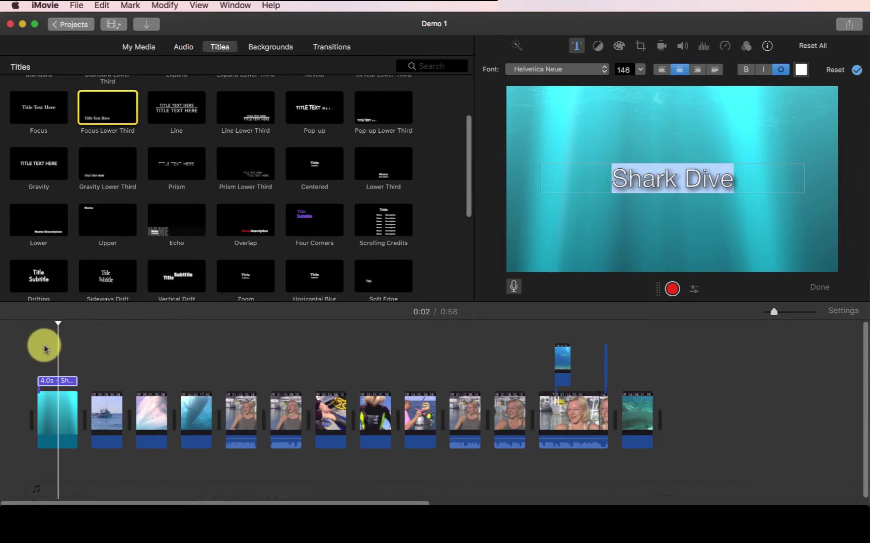
pyautogui.click(624, 327)
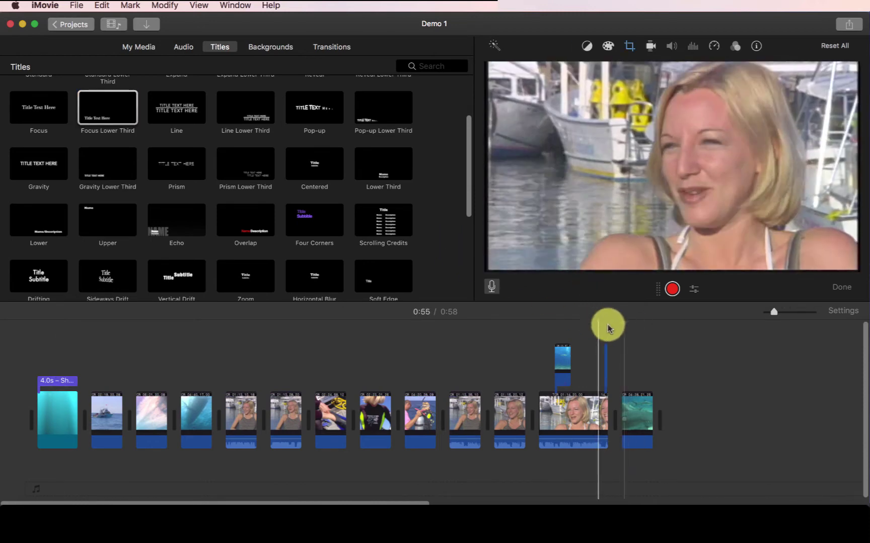
pyautogui.click(392, 224)
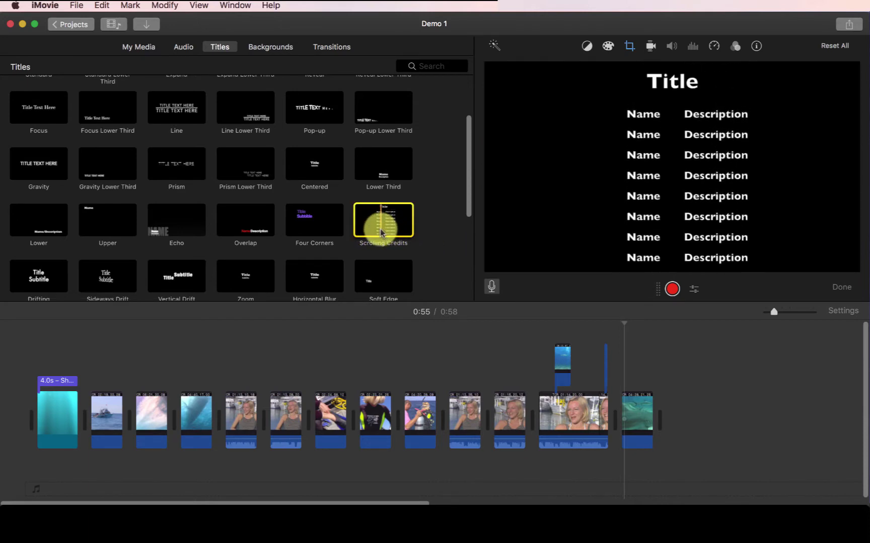
pyautogui.moveTo(381, 229); pyautogui.dragTo(622, 370)
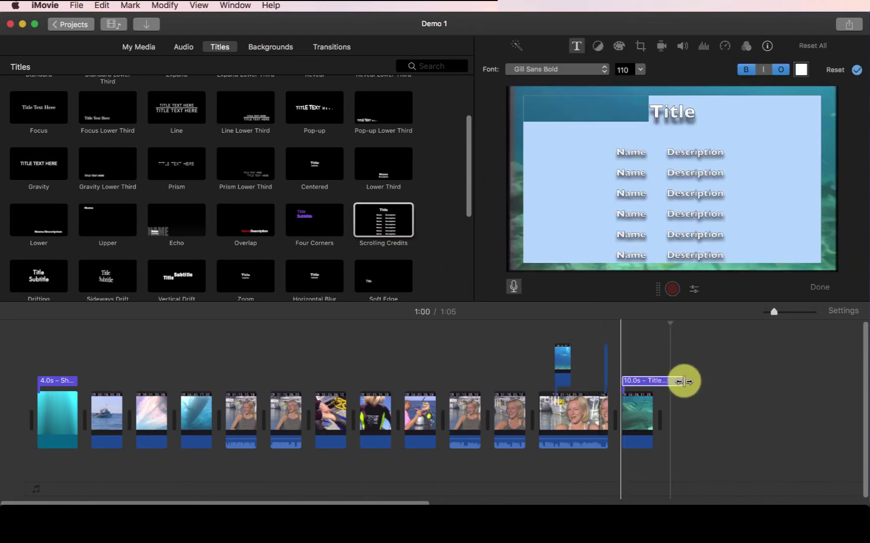
# Shorten the scrolling credits title to 3.4 seconds so it matches the length of the final shark clip
pyautogui.click(623, 340)
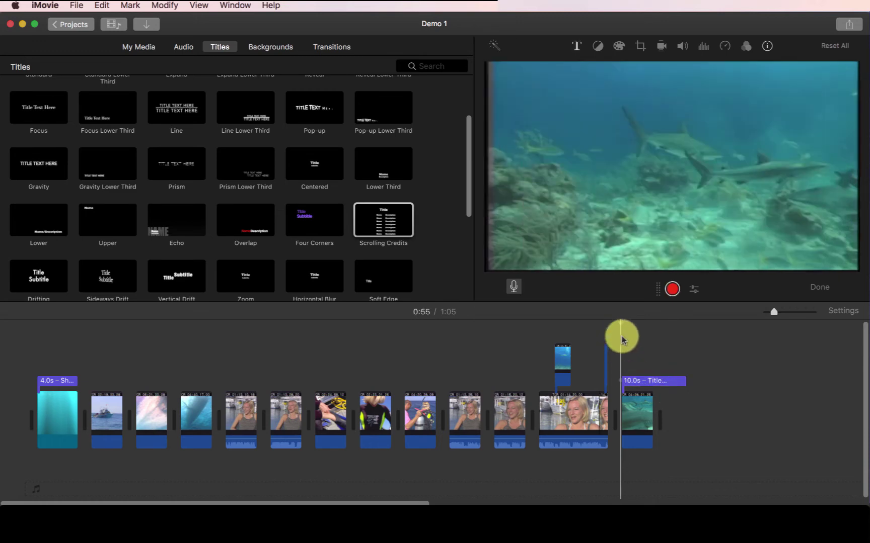
pyautogui.moveTo(685, 381); pyautogui.dragTo(650, 376)
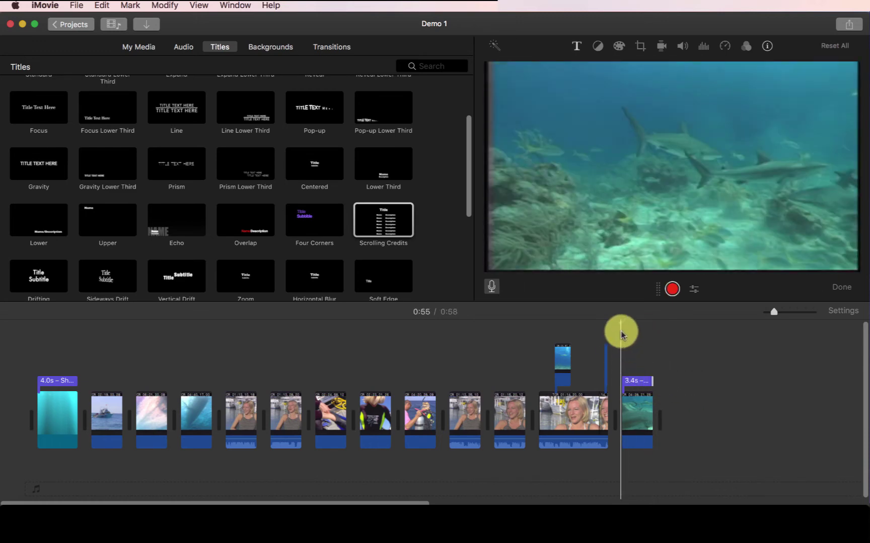
# Preview the scrolling credits over the final shark clip and open their title, name and description text
pyautogui.click(626, 334)
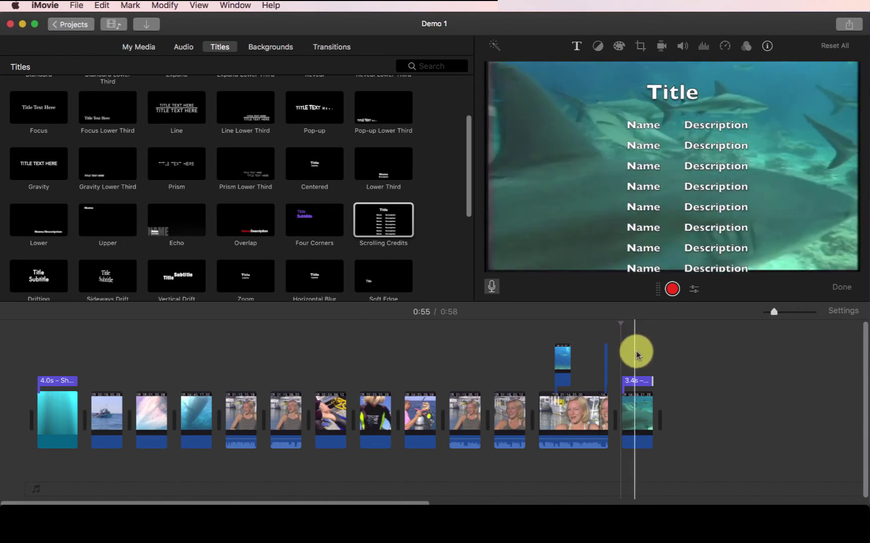
pyautogui.click(635, 386)
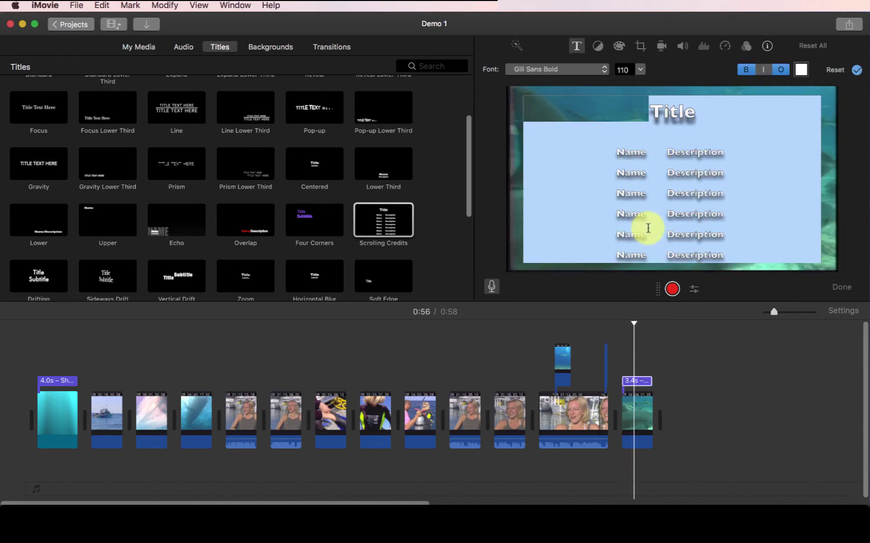
pyautogui.click(687, 362)
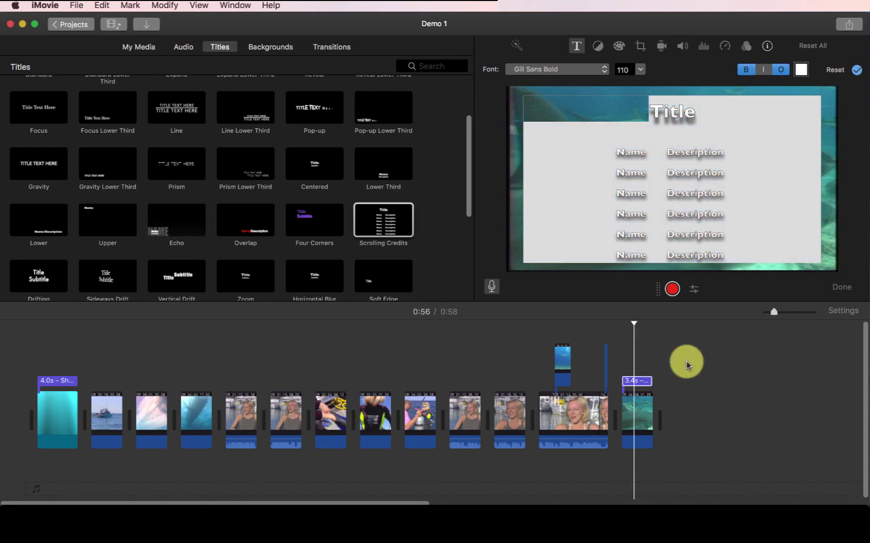